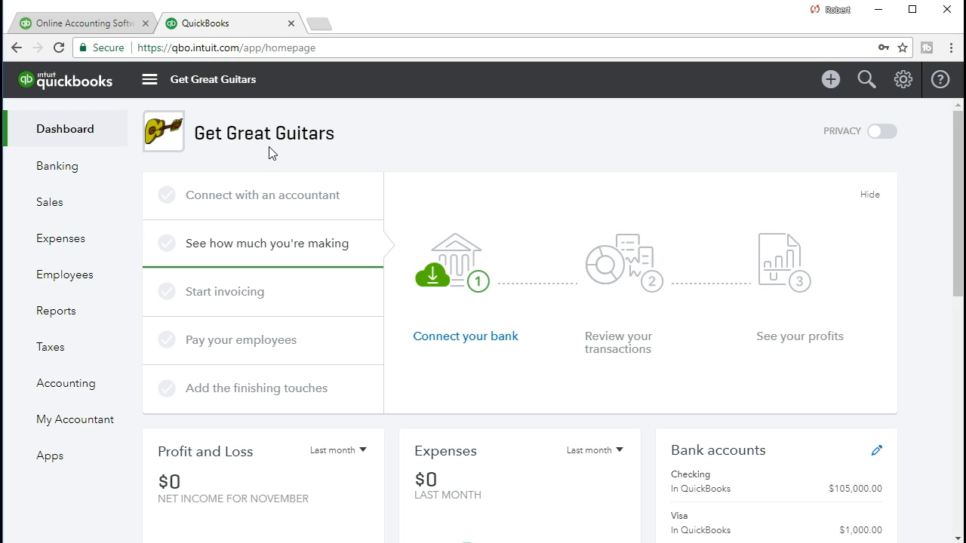
- Start a new Receive Payment transaction and choose Jones Guitars as the customer
click(829, 80)
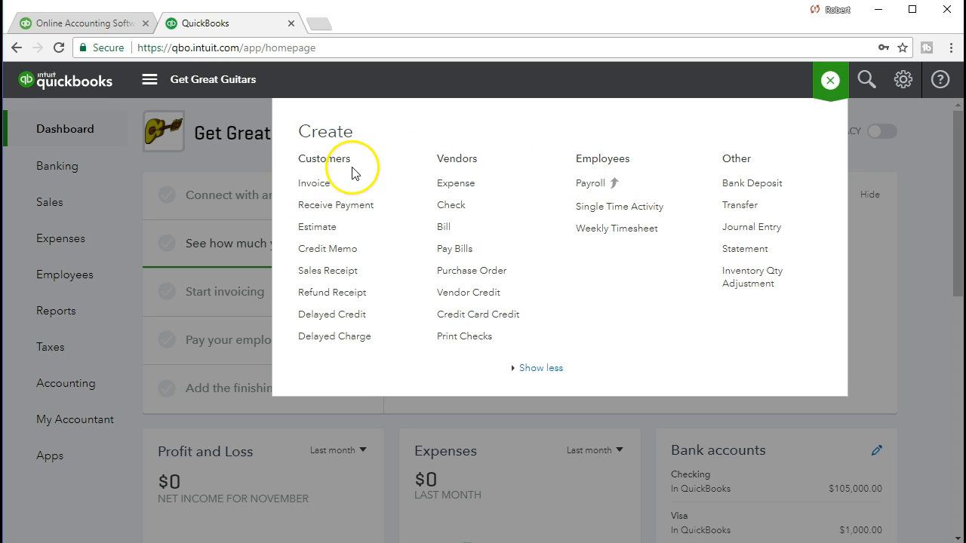
click(381, 216)
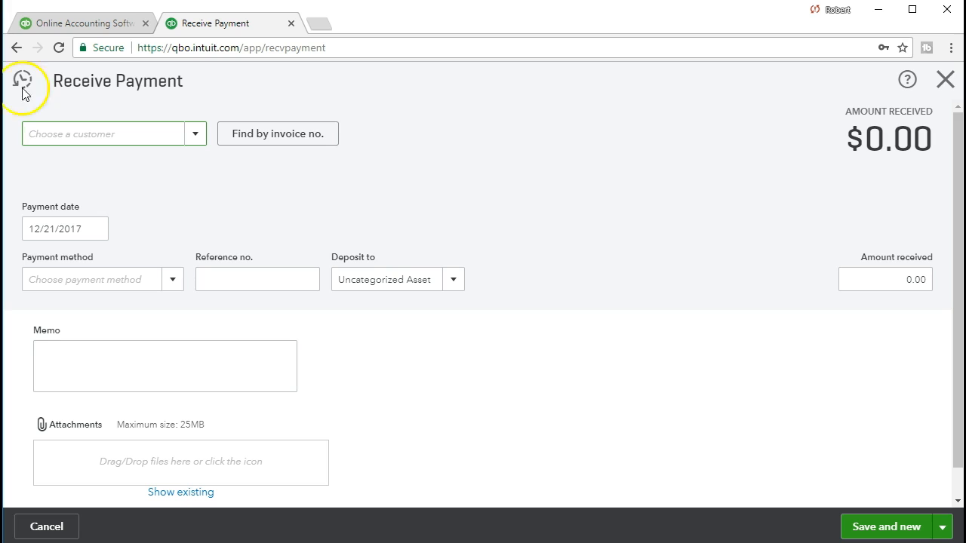
click(189, 172)
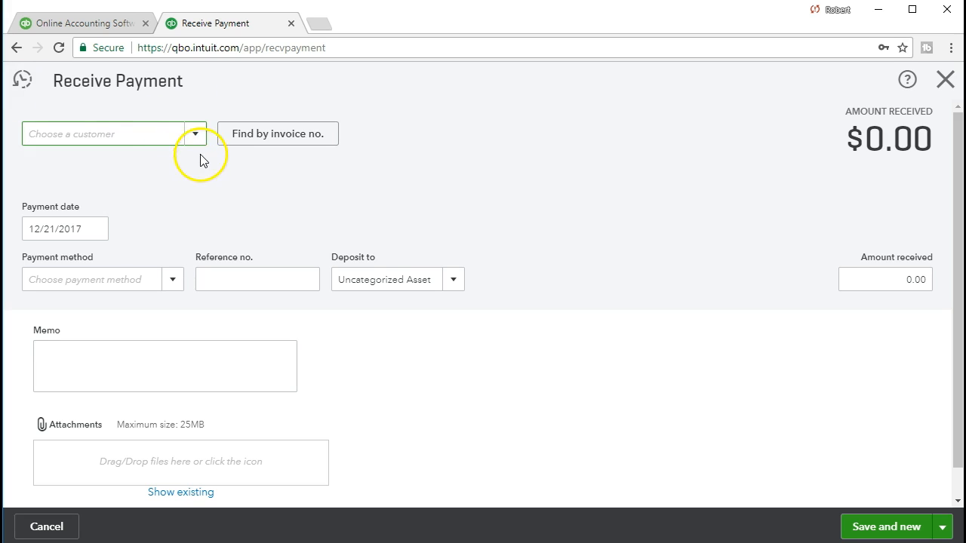
click(195, 135)
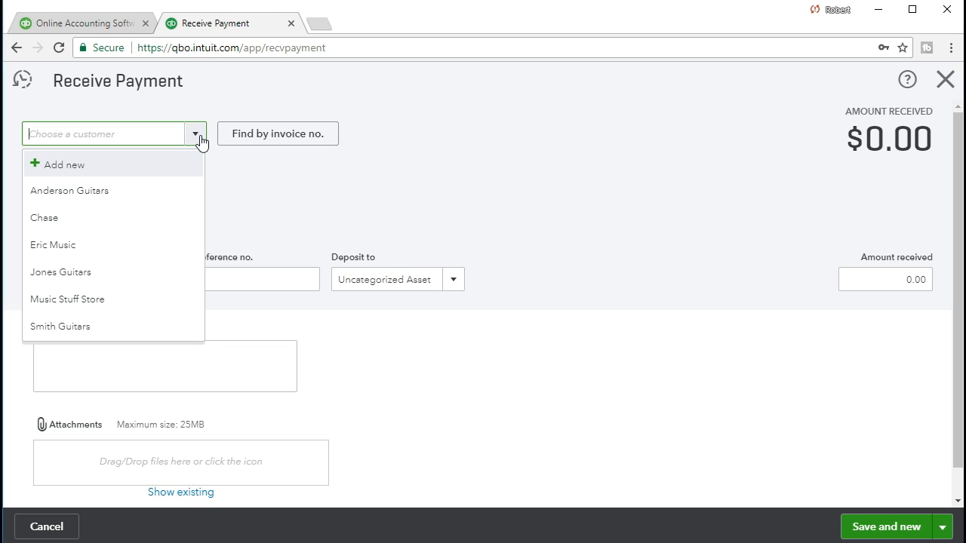
text(Jones Guitars)
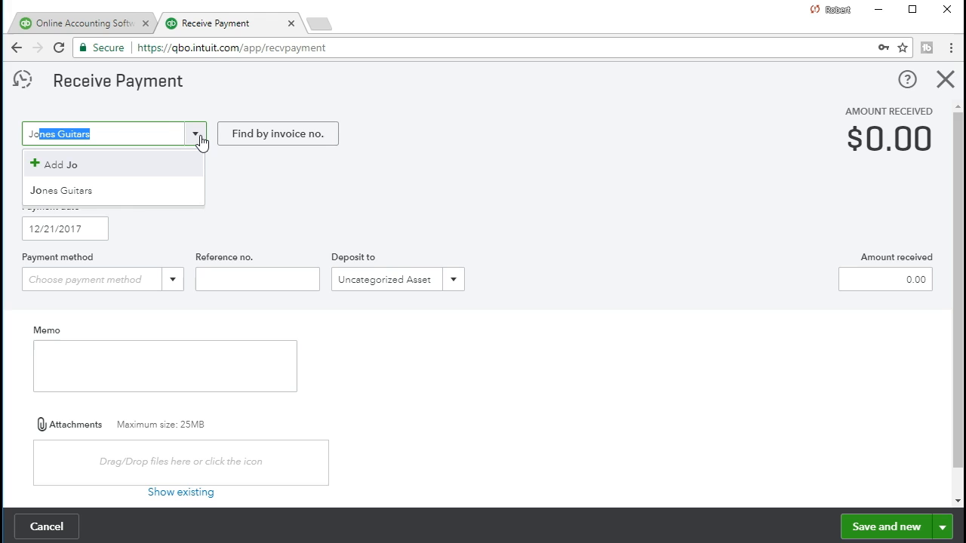
click(129, 192)
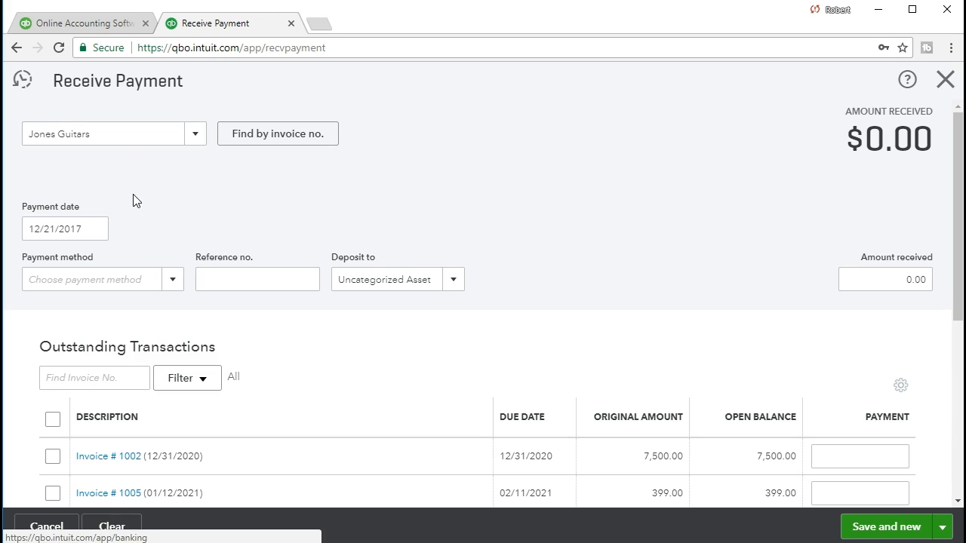
- Set the payment date of the Jones Guitars payment to 01/12/2021
click(81, 228)
click(81, 228)
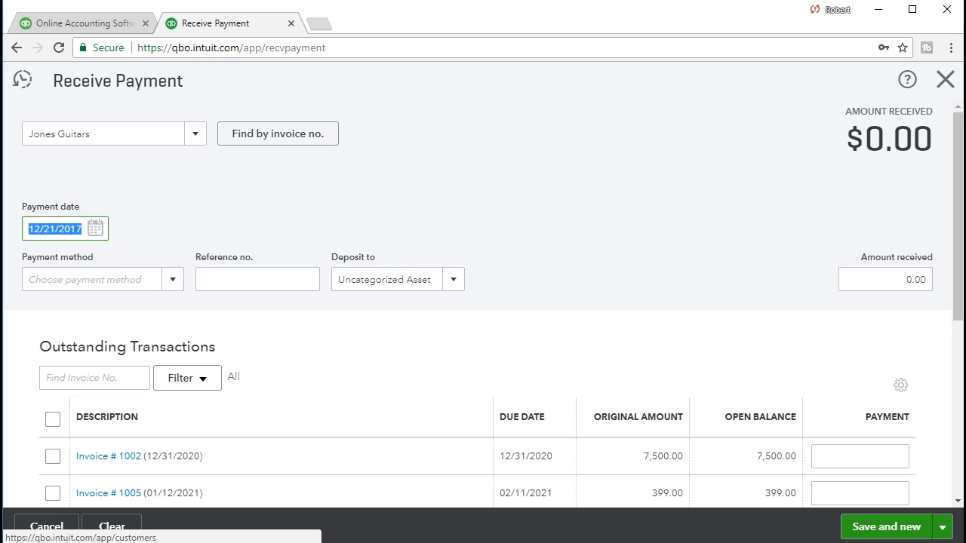
text(011221)
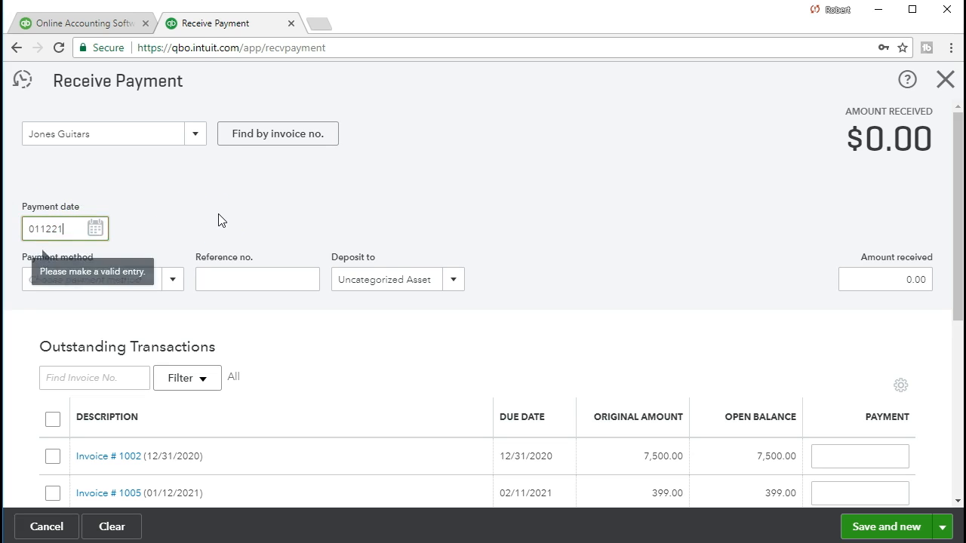
key(Tab)
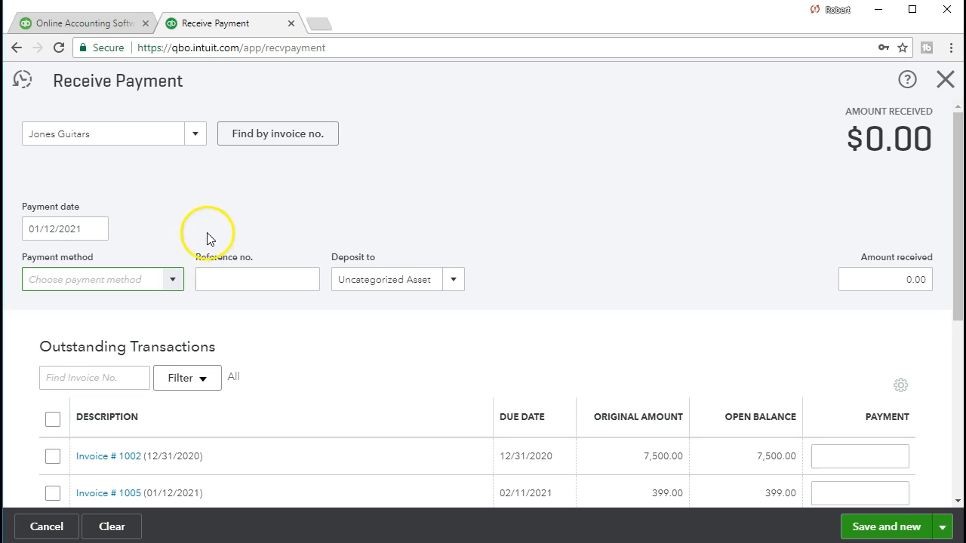
- Set the payment method to Cash and choose Uncategorized Asset as the deposit account
click(175, 279)
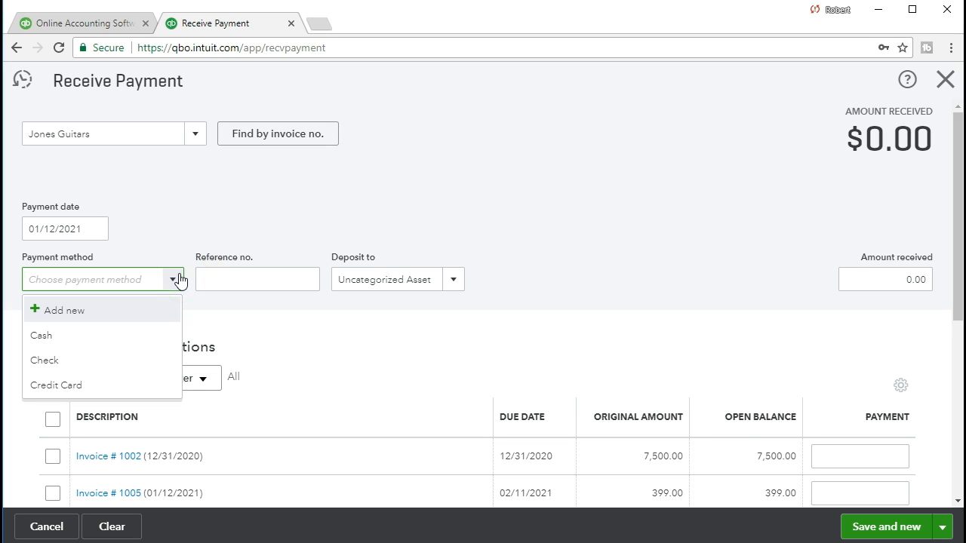
click(142, 337)
click(172, 283)
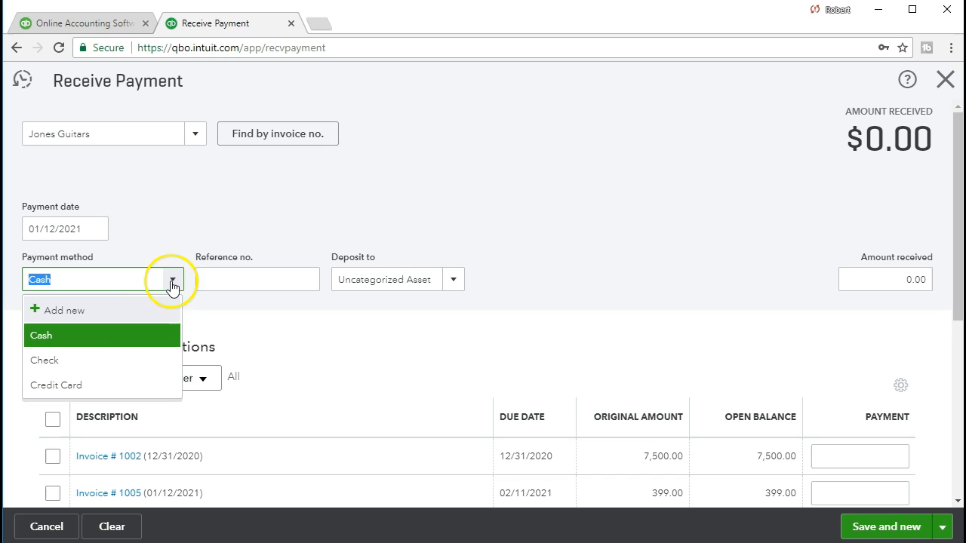
click(146, 336)
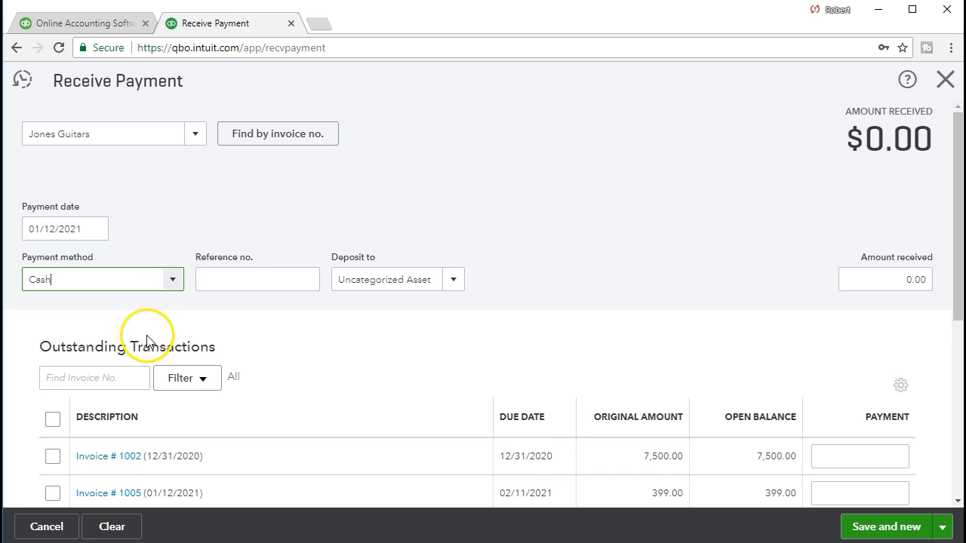
click(239, 287)
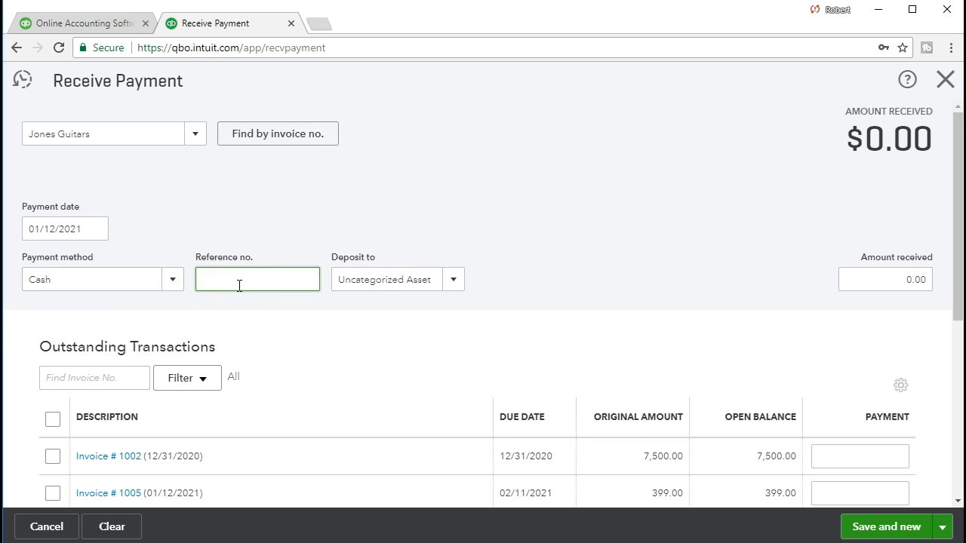
click(445, 283)
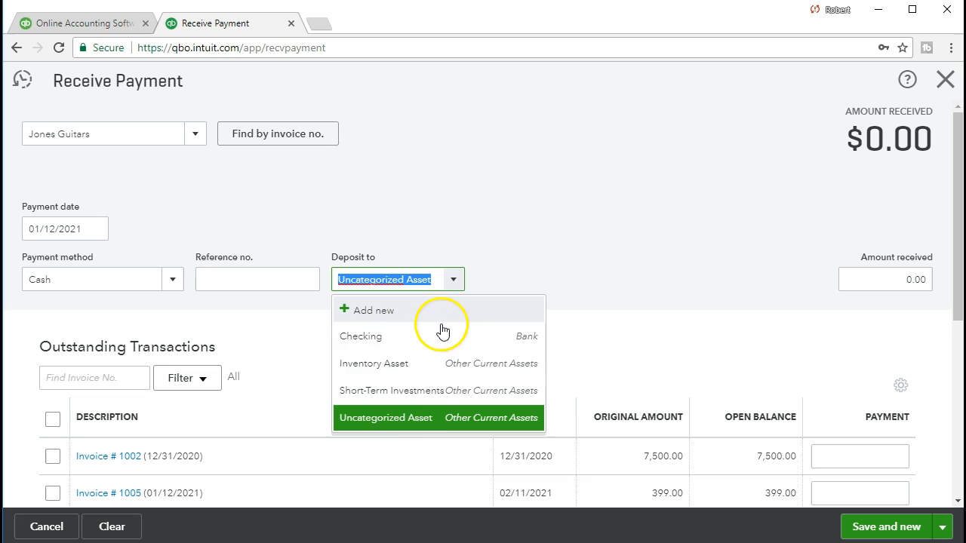
click(419, 431)
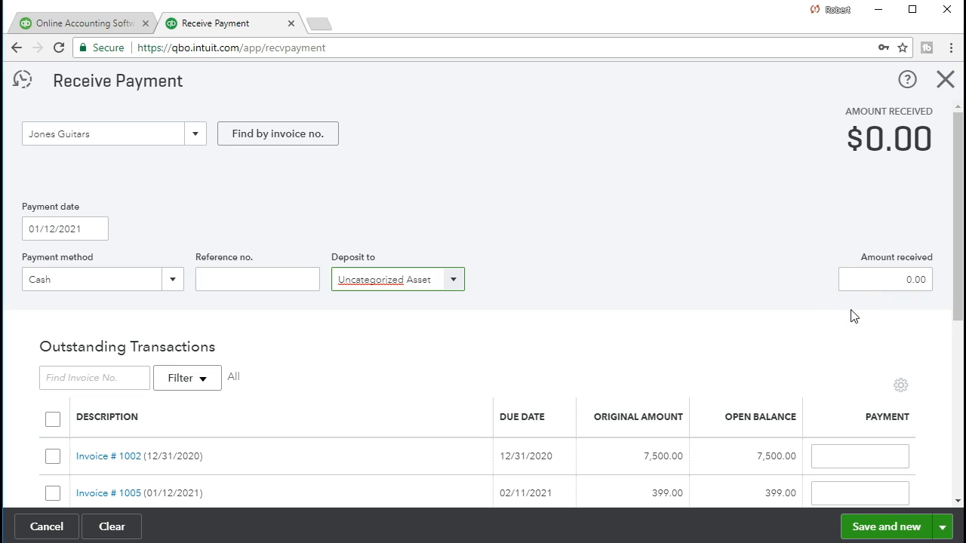
- Apply the full 7,500.00 payment to Invoice # 1002, then save it and start a new payment
scroll(851, 315, down, 1)
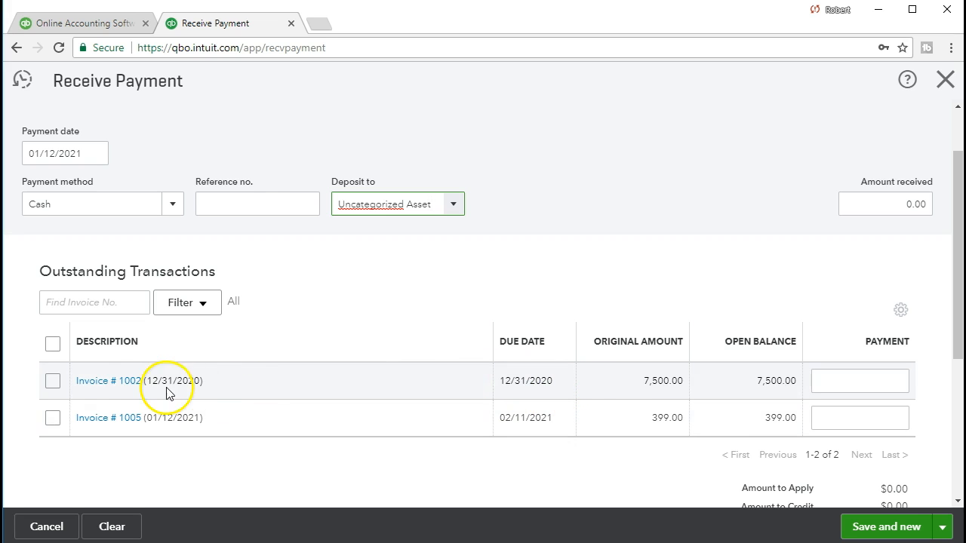
click(55, 382)
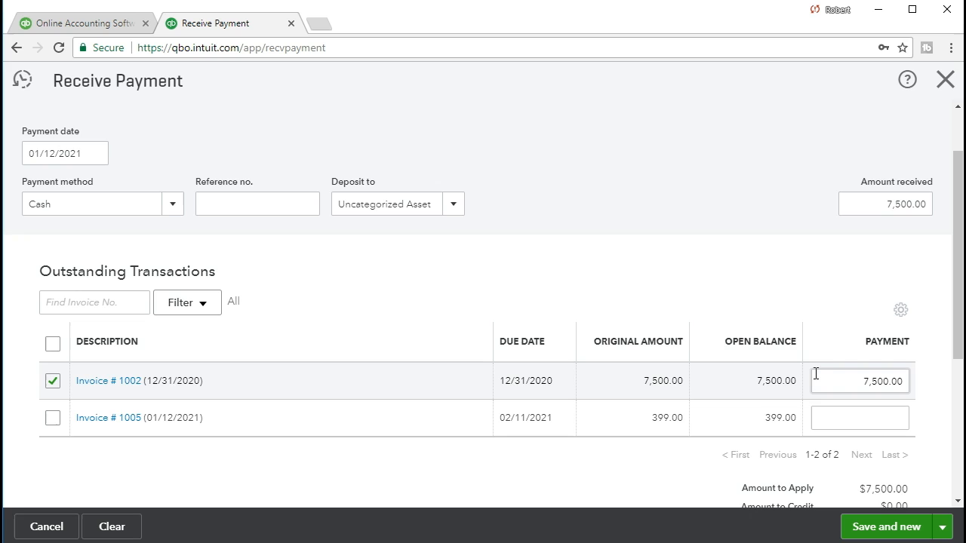
scroll(596, 430, down, 1)
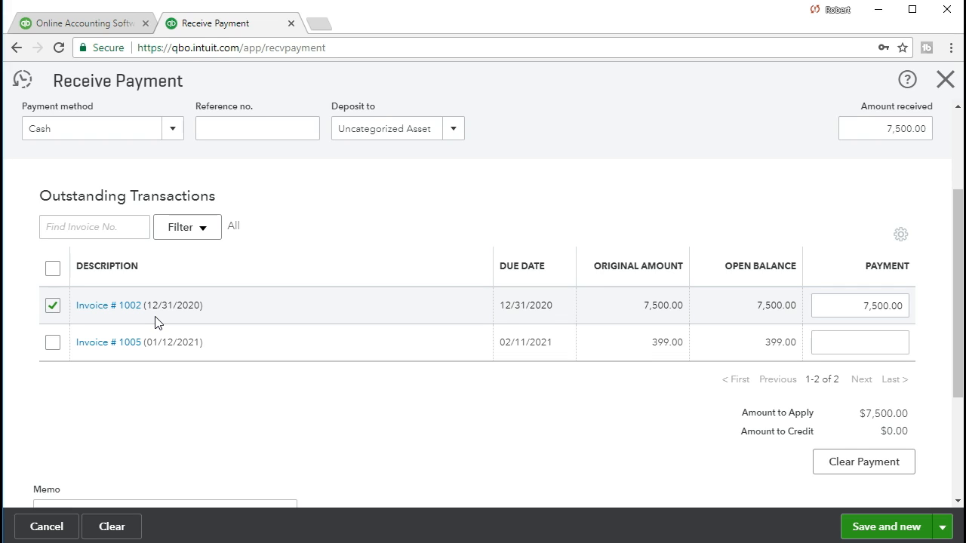
scroll(160, 331, up, 2)
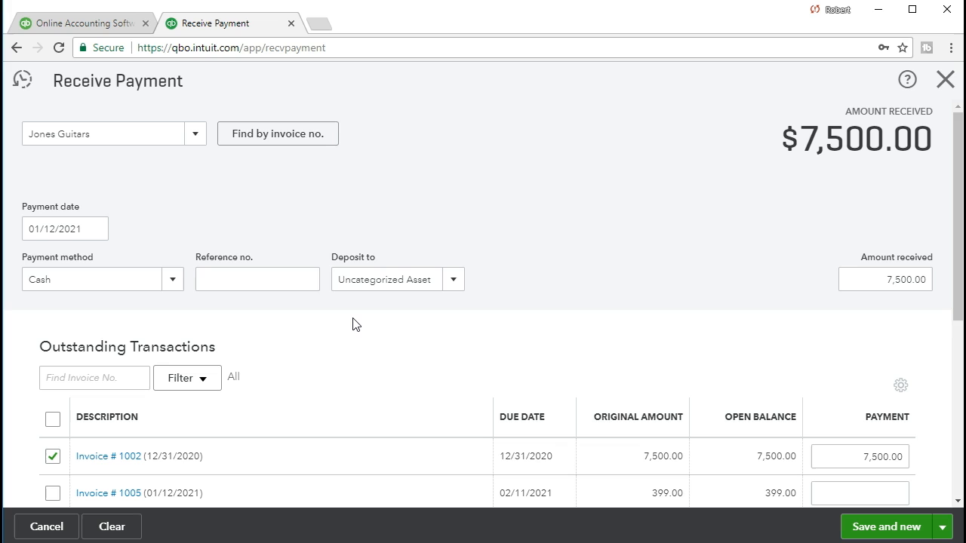
click(151, 185)
scroll(490, 311, down, 2)
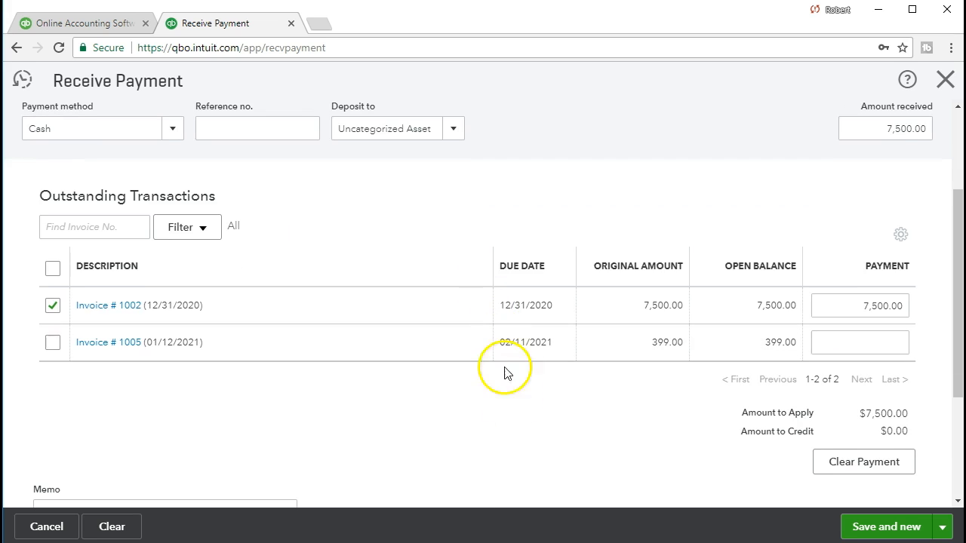
click(884, 532)
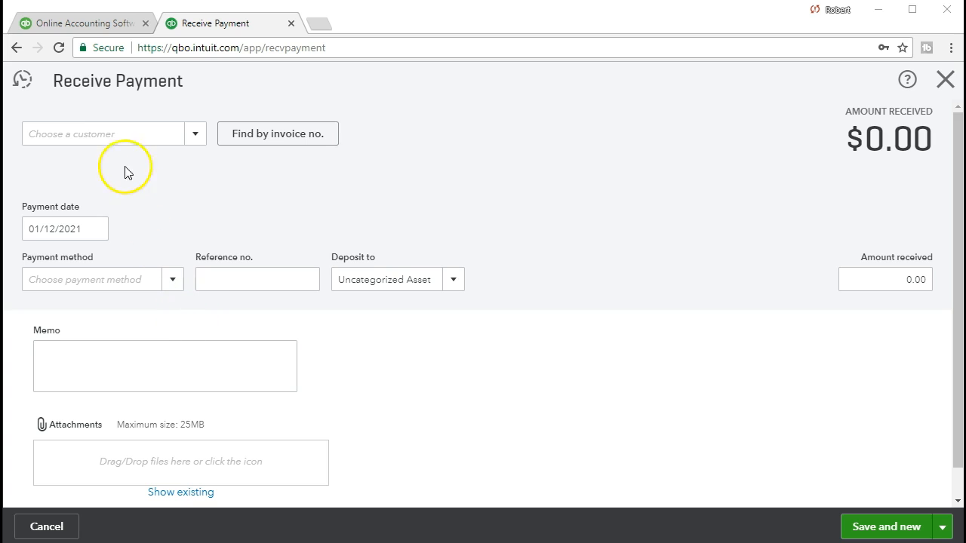
- Choose Smith Guitars as the customer of the new payment and accept the 01/12/2021 payment date
click(116, 133)
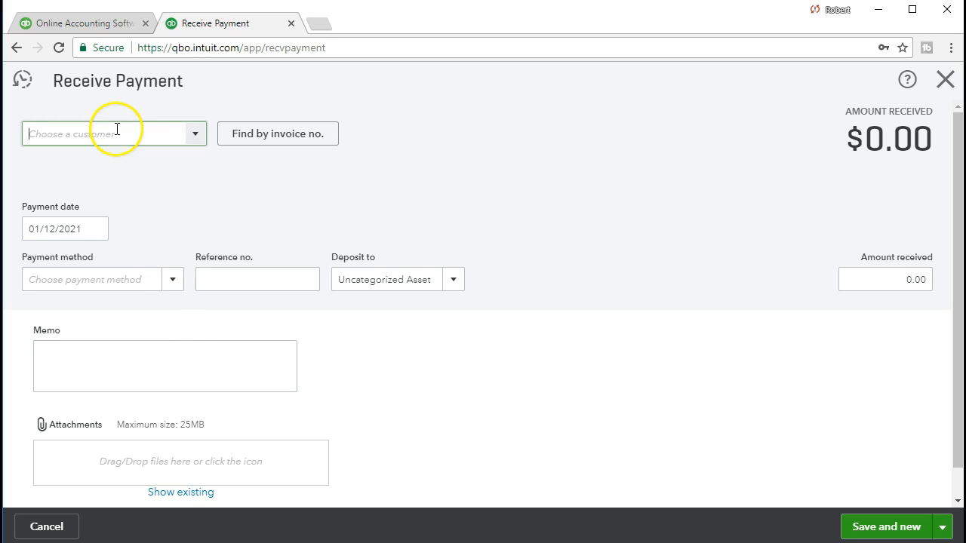
click(196, 136)
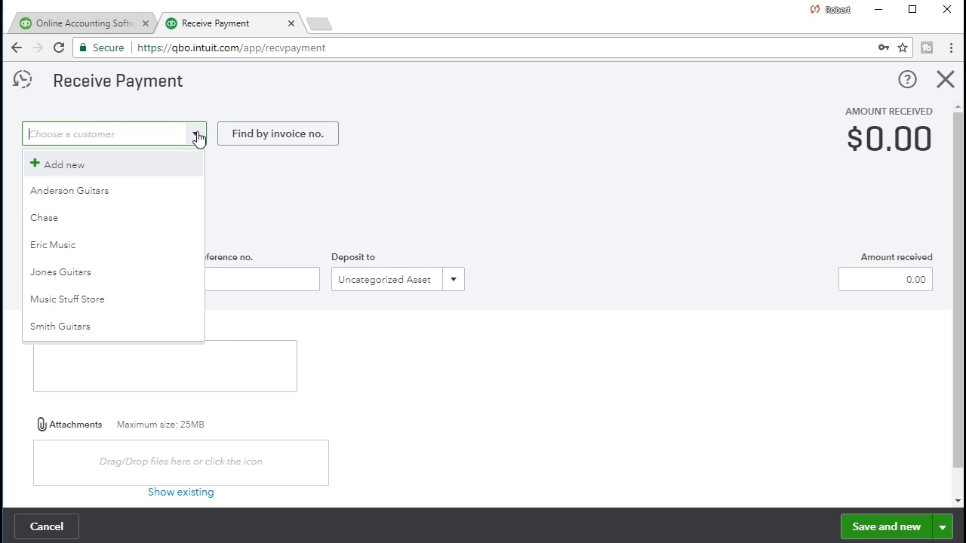
text(Smith Guitars)
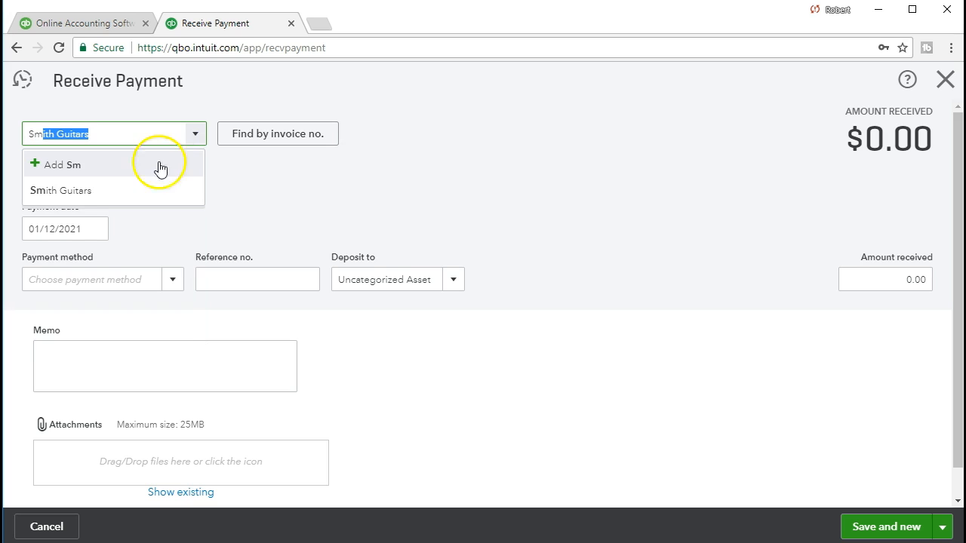
click(125, 190)
key(Tab)
key(Tab)
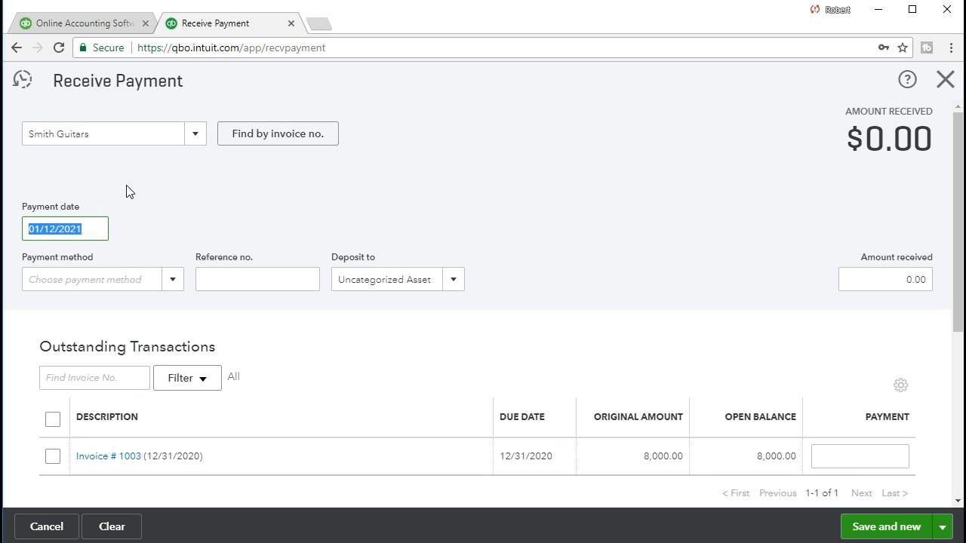
key(Tab)
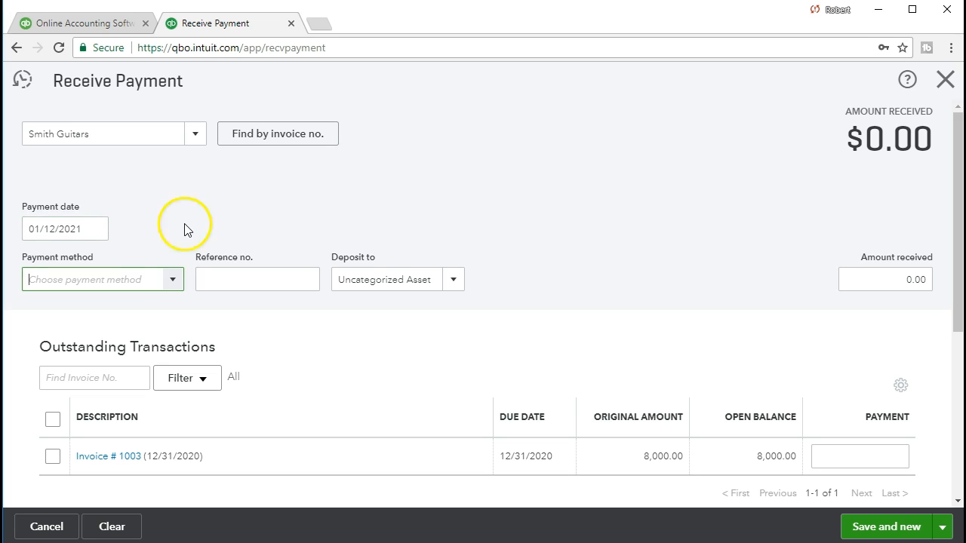
- Set the payment method to Check with Uncategorized Asset as the deposit account
click(174, 279)
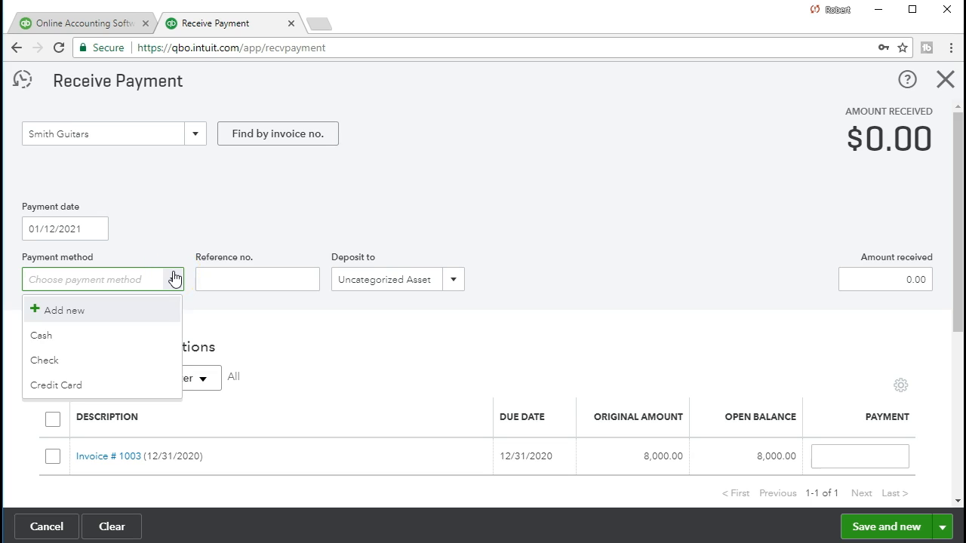
click(137, 362)
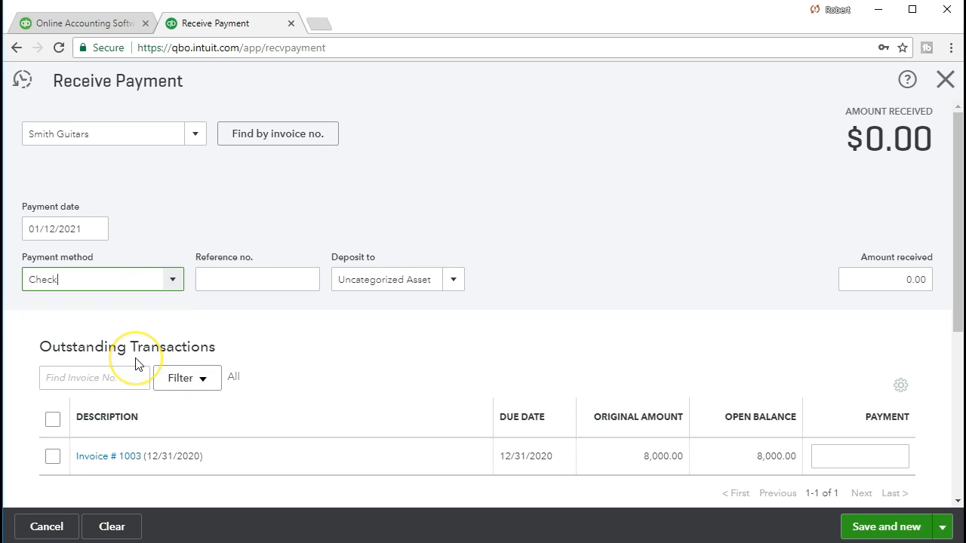
key(Tab)
key(Tab)
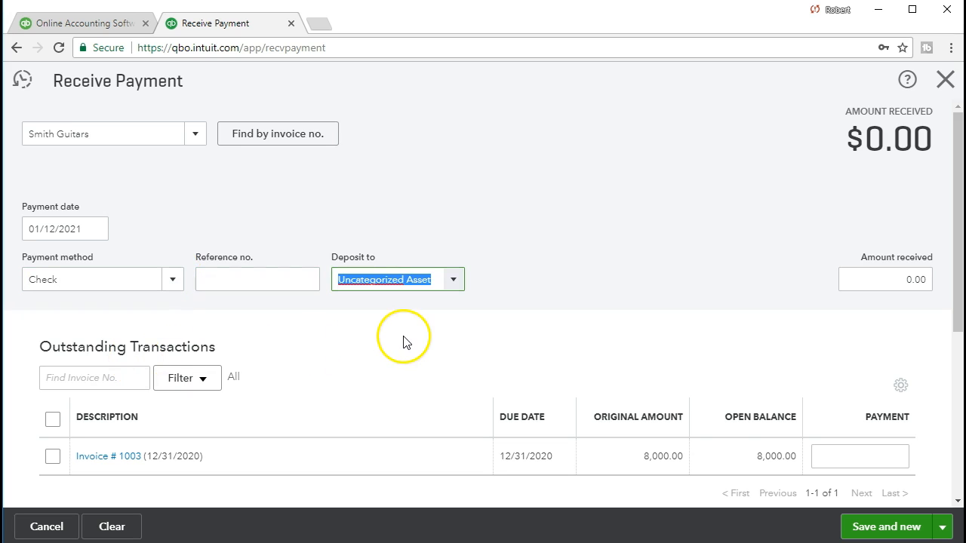
click(454, 280)
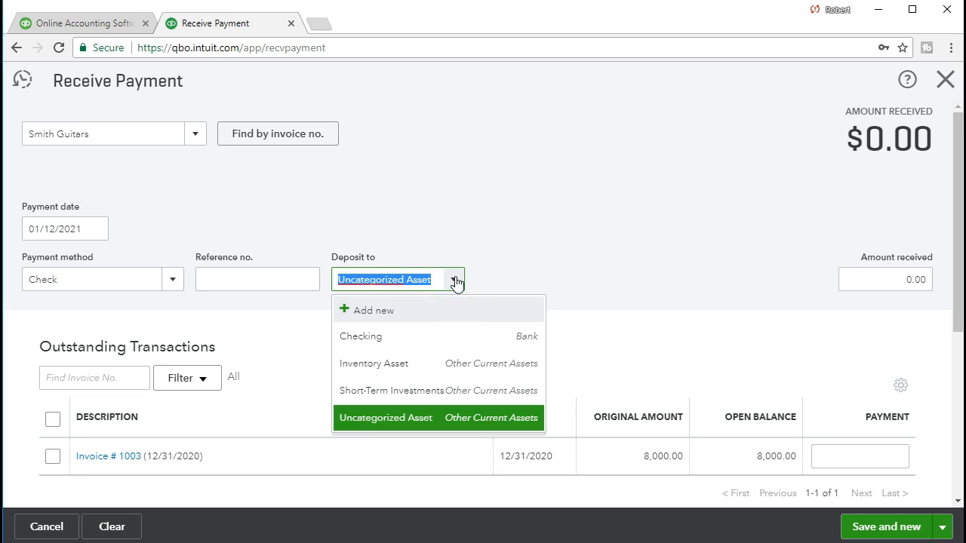
click(455, 280)
key(Tab)
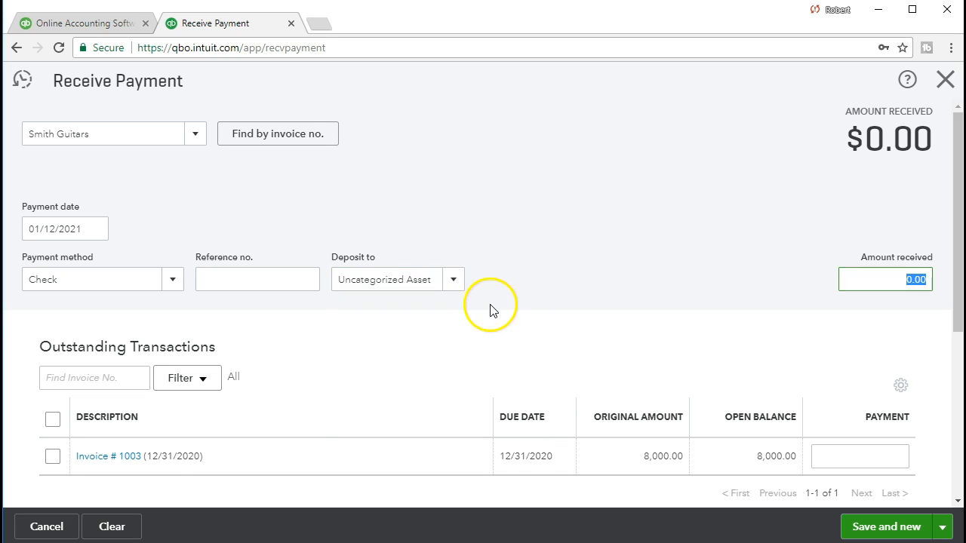
- Apply the full 8,000.00 payment to Invoice # 1003 and review the payment form
scroll(492, 311, down, 1)
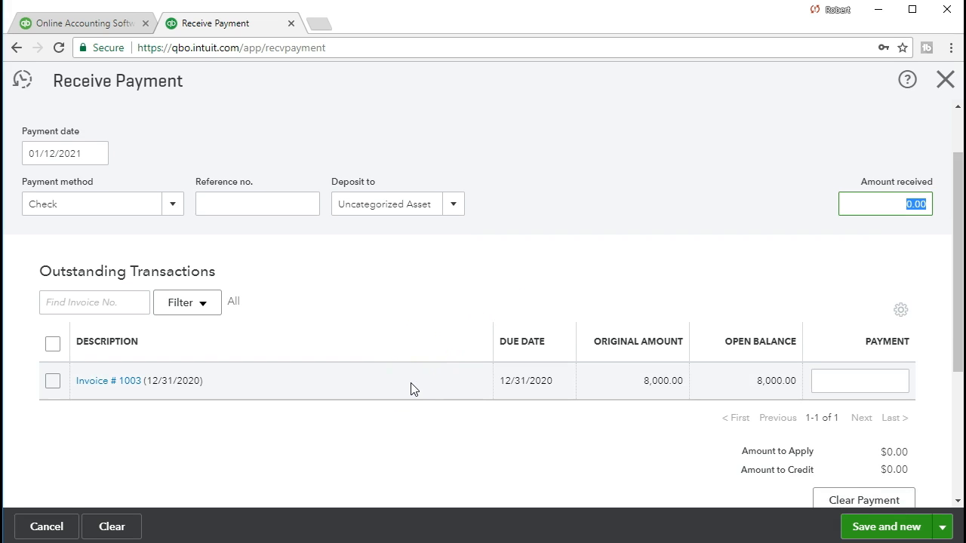
scroll(411, 388, up, 1)
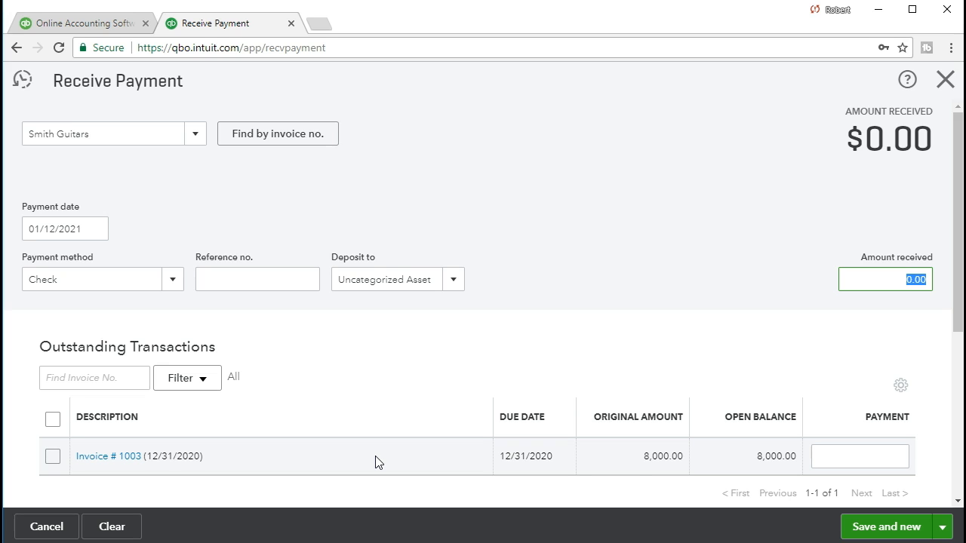
click(52, 455)
scroll(54, 457, down, 3)
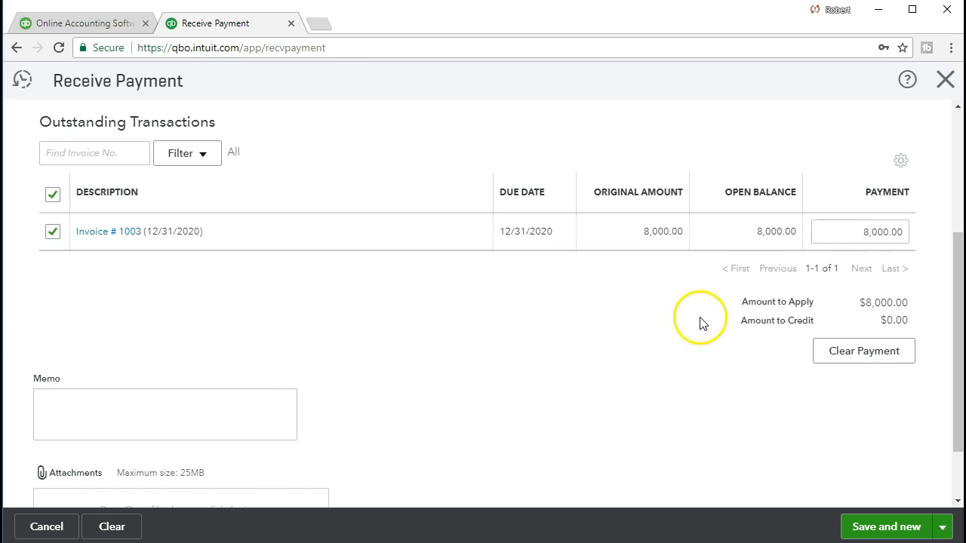
scroll(813, 265, up, 1)
scroll(812, 265, up, 3)
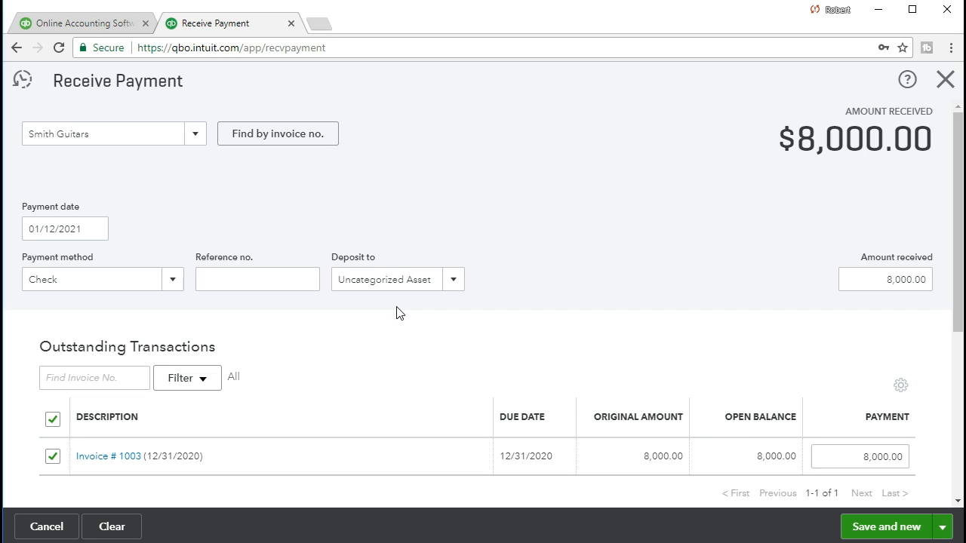
- Save the 8,000.00 Smith Guitars payment and close the payment form
scroll(410, 325, down, 2)
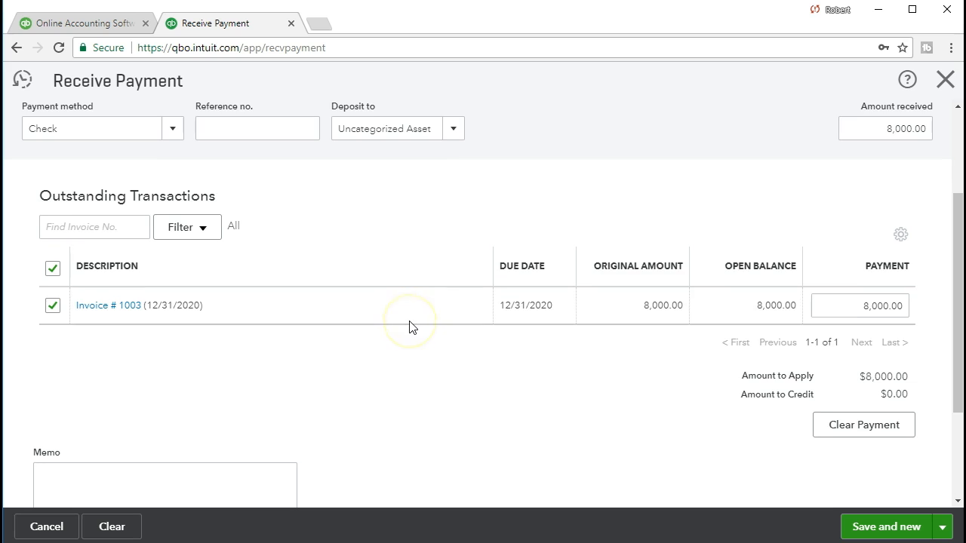
click(882, 532)
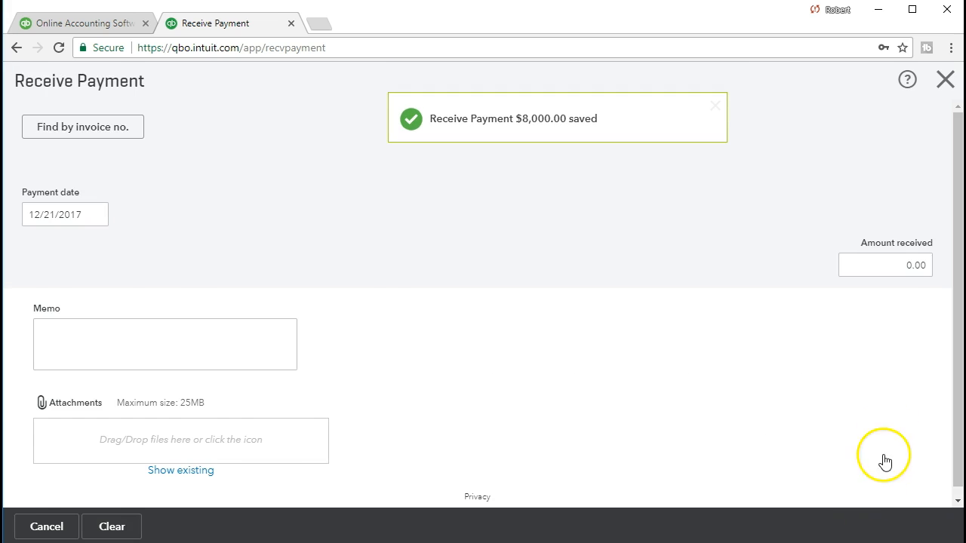
click(943, 81)
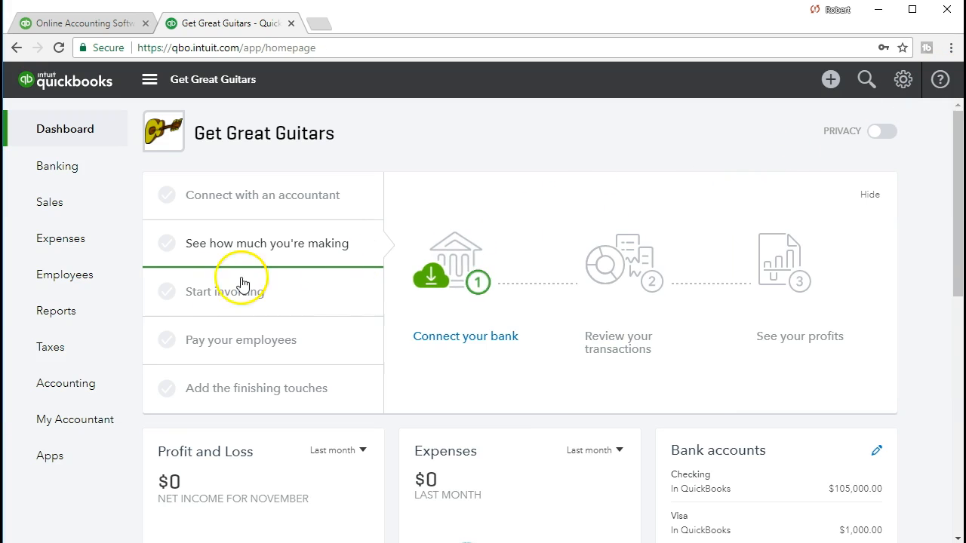
- Find the Balance Sheet among the reports by searching for "bal" and open it
click(106, 318)
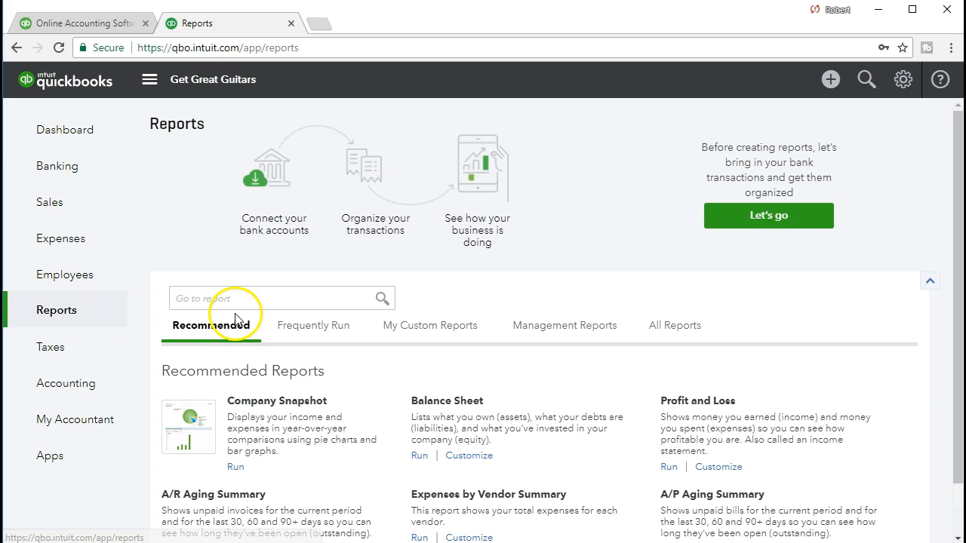
click(264, 289)
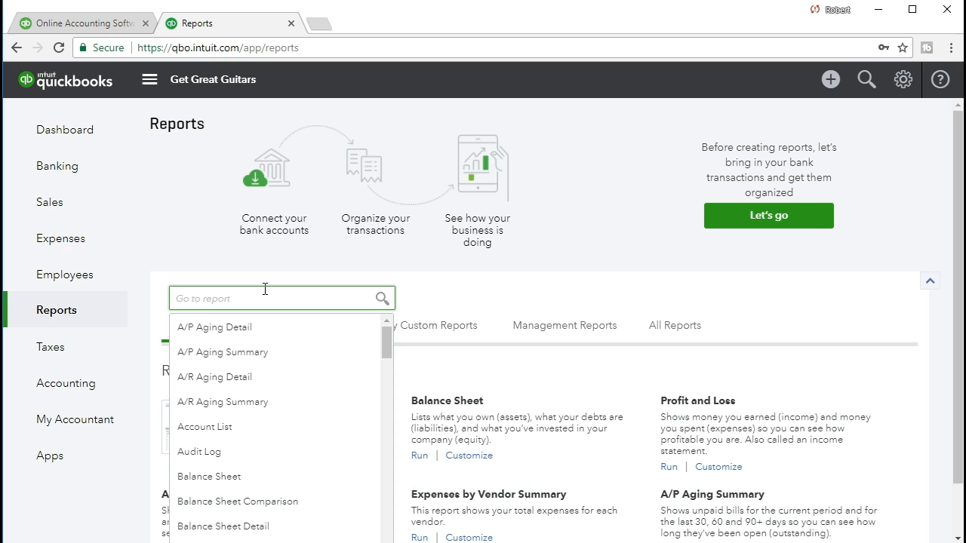
text(bal)
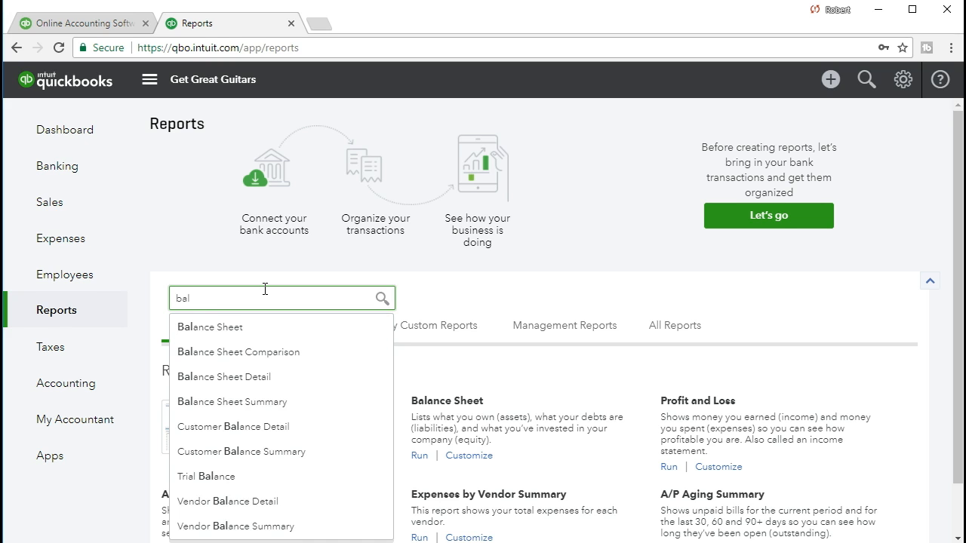
click(233, 328)
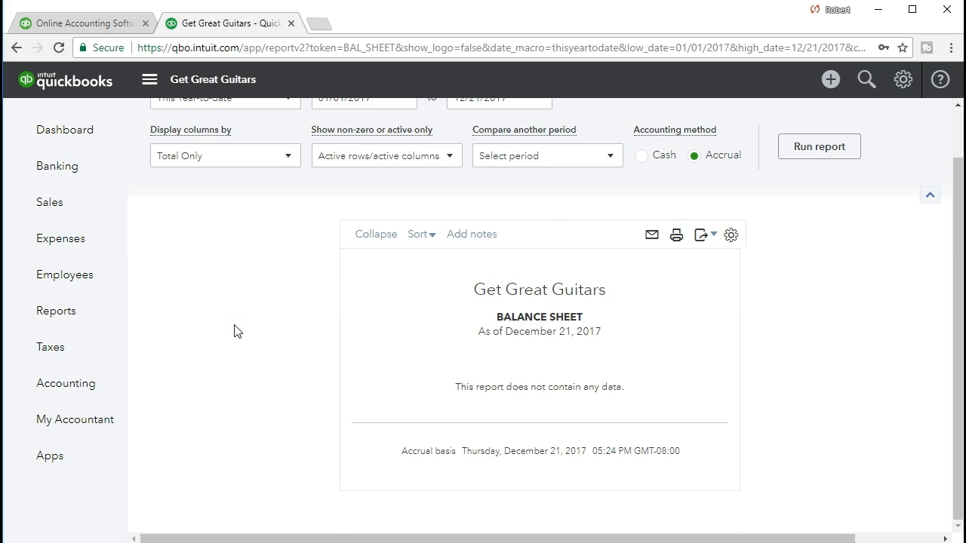
- Set the Balance Sheet period from 01/01/2021 to 01/31/2021 and run the report
scroll(311, 249, up, 2)
drag(373, 153, 227, 149)
text(010121)
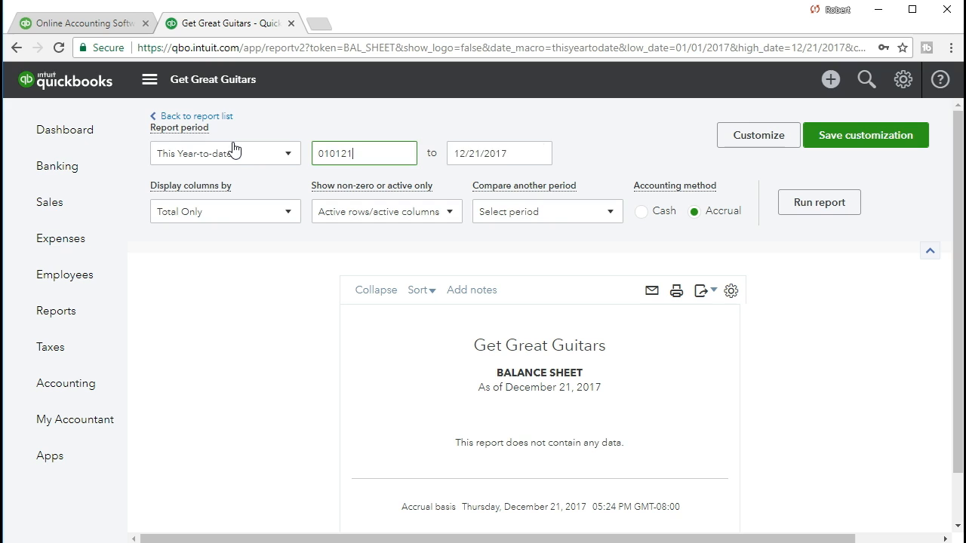
key(Tab)
text(01)
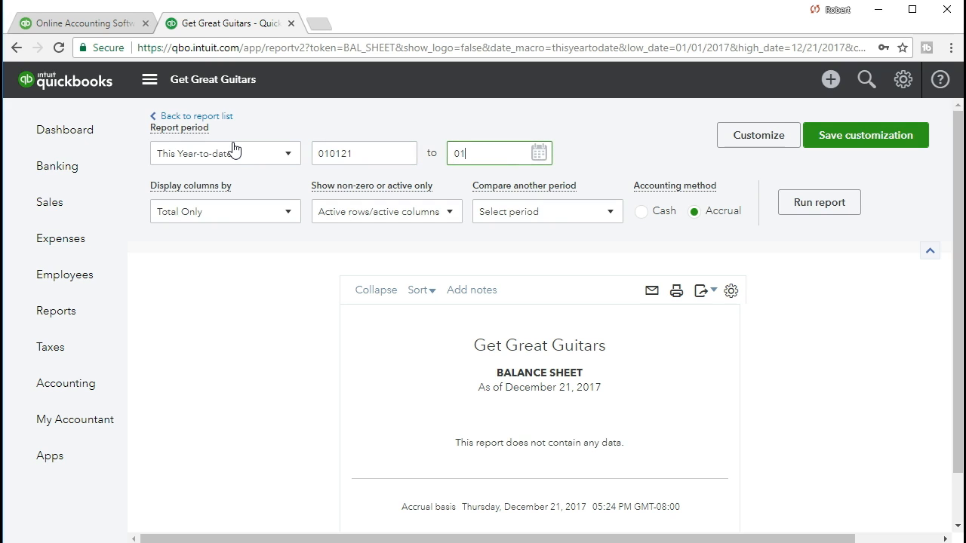
text(/31/2021)
key(Tab)
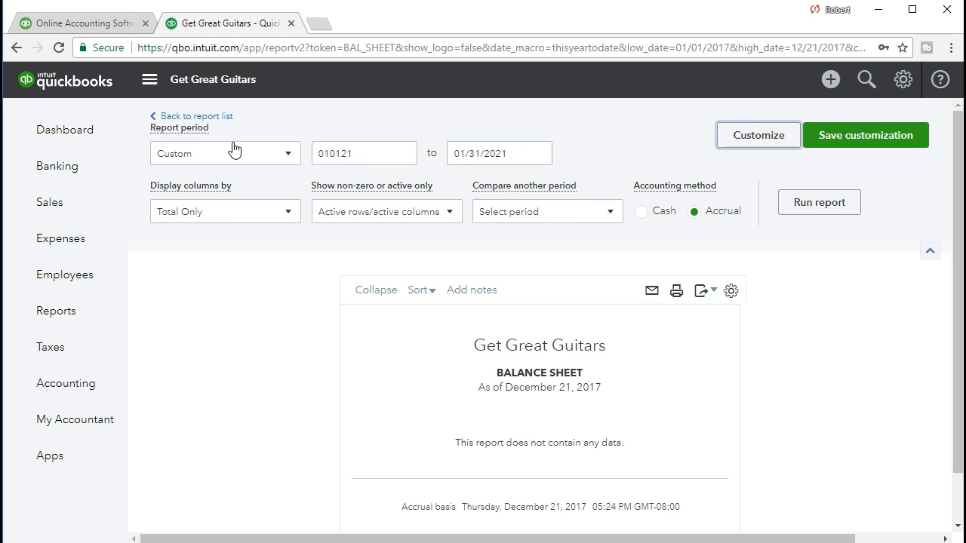
key(shift+Tab)
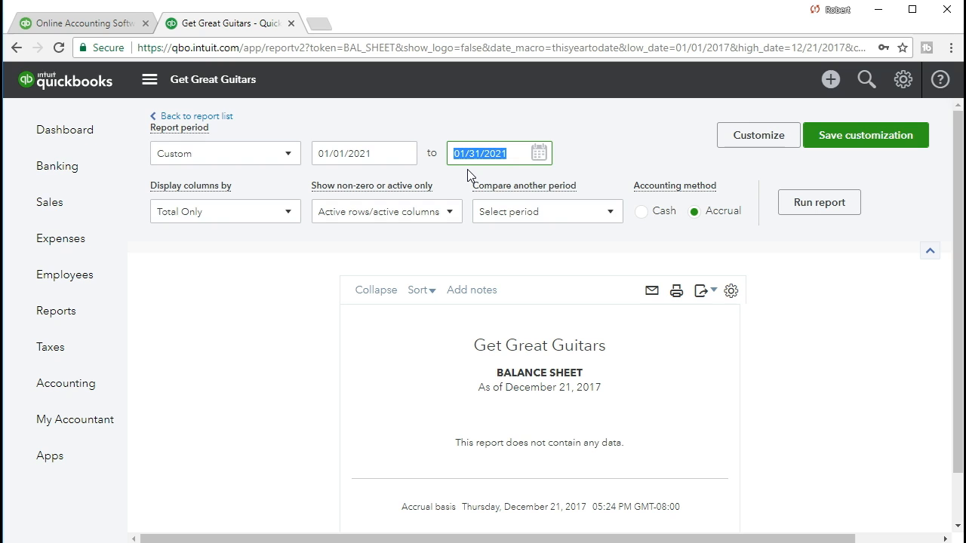
click(811, 216)
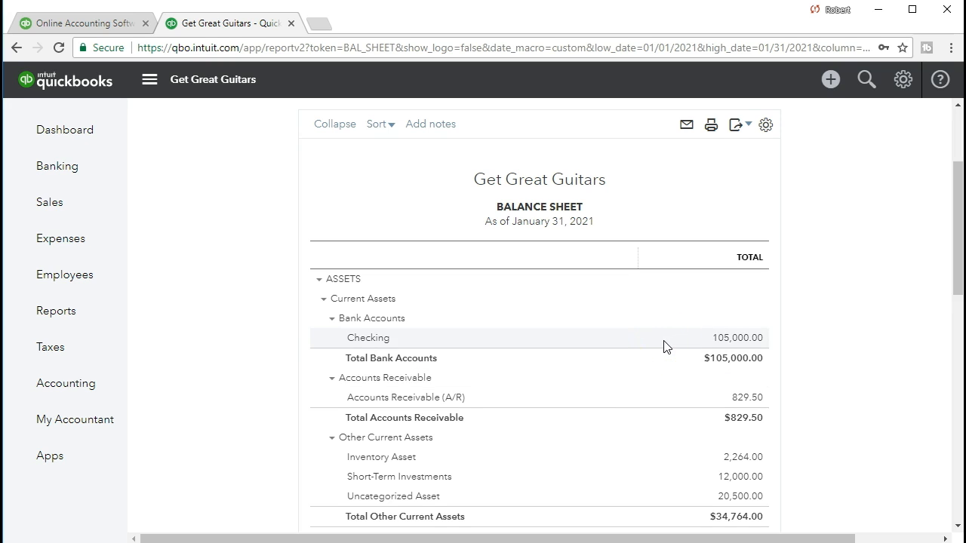
- Drill into the Uncategorized Asset balance, inspect the Smith Guitars payment behind it and close the payment
scroll(667, 347, down, 1)
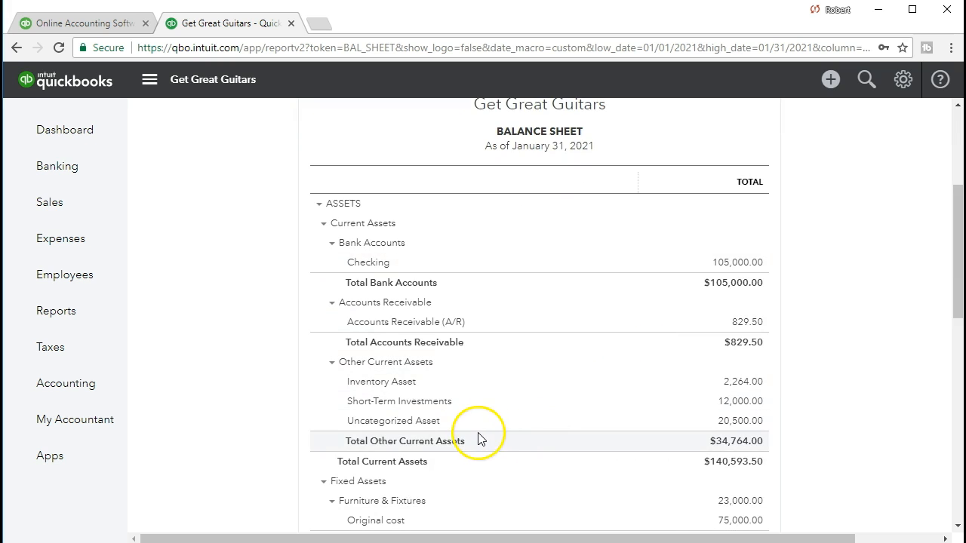
click(741, 428)
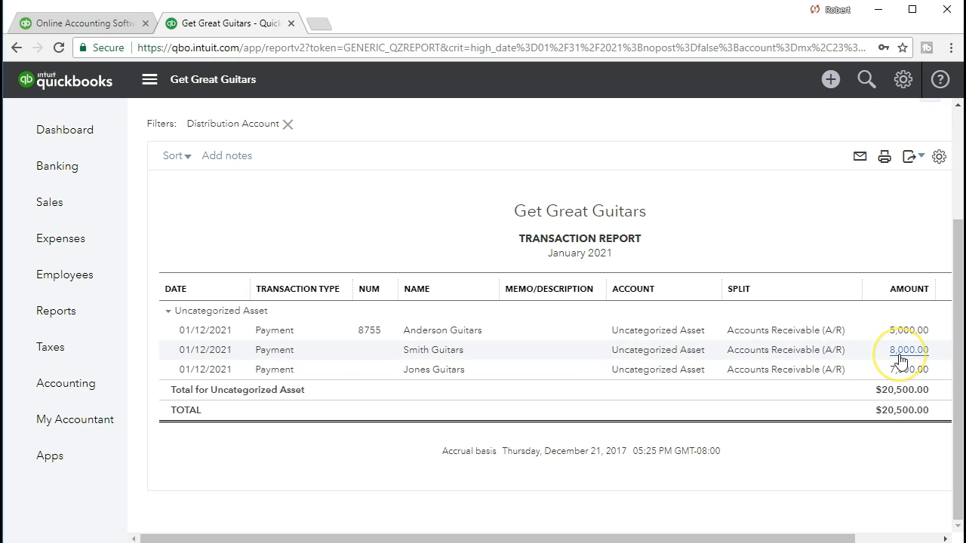
click(900, 380)
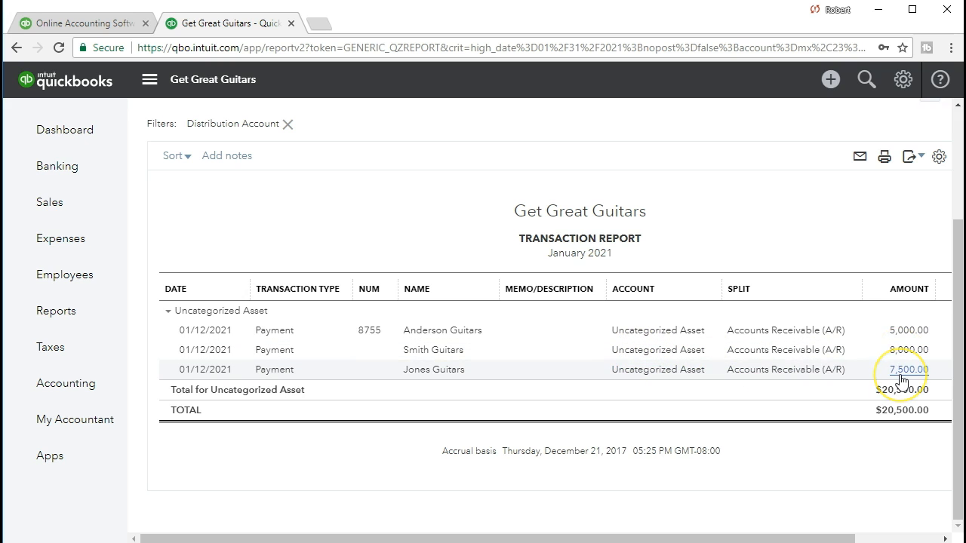
click(899, 351)
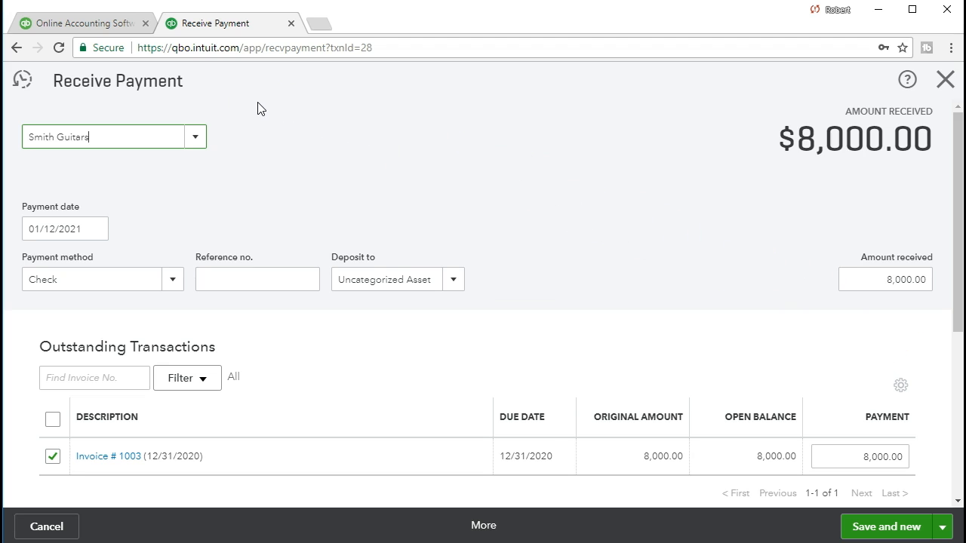
click(944, 81)
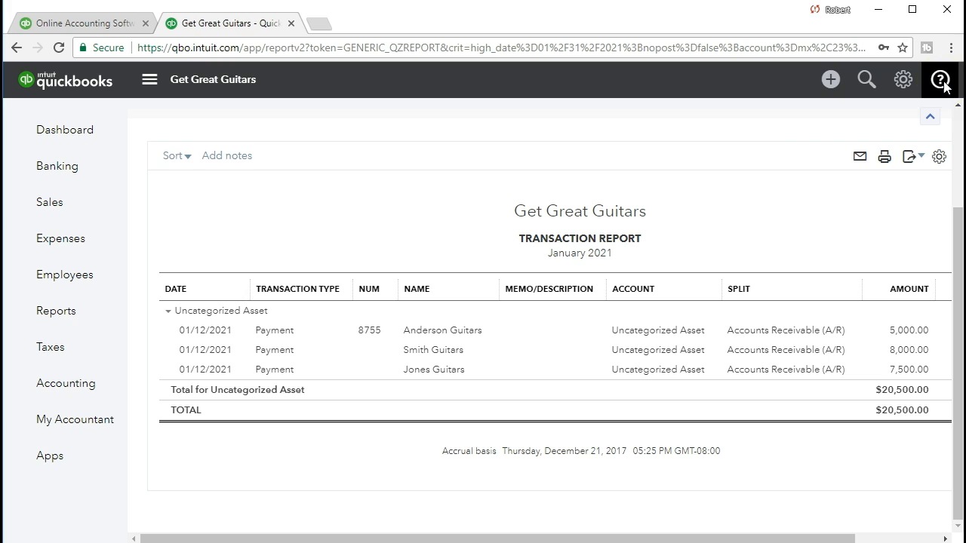
- Return from the Uncategorized Asset transaction report to the Balance Sheet
scroll(327, 242, up, 2)
scroll(326, 242, up, 1)
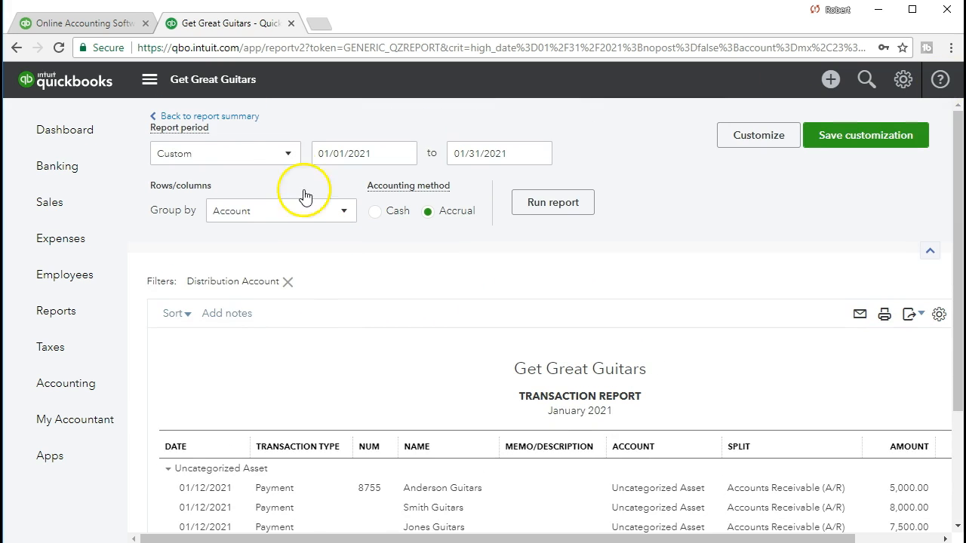
click(247, 119)
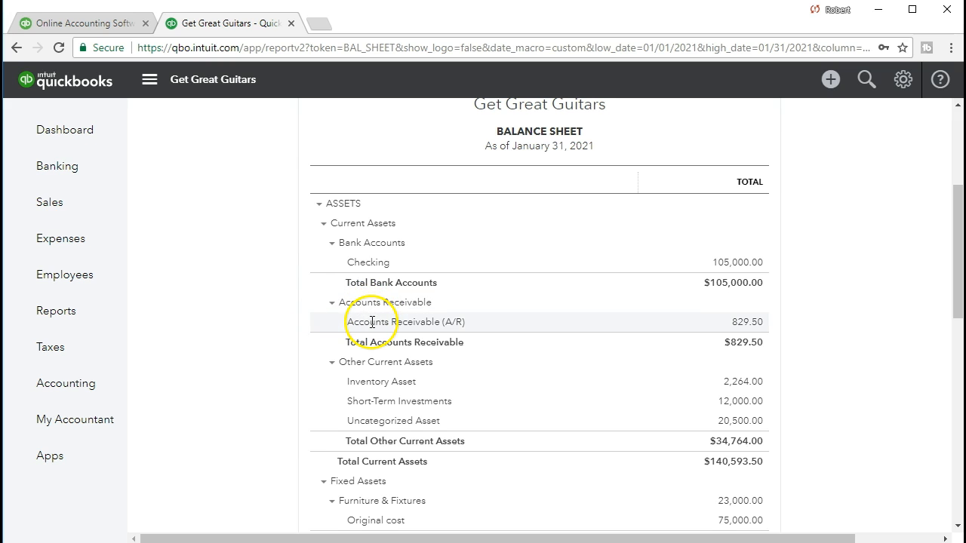
- Drill into the Accounts Receivable (A/R) balance and open the Smith Guitars payment from its transaction report
click(743, 324)
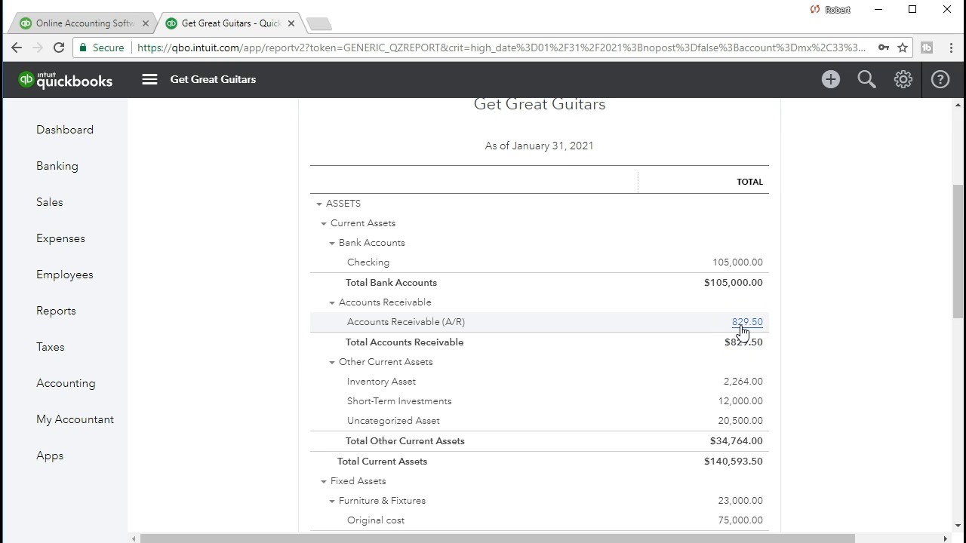
click(741, 323)
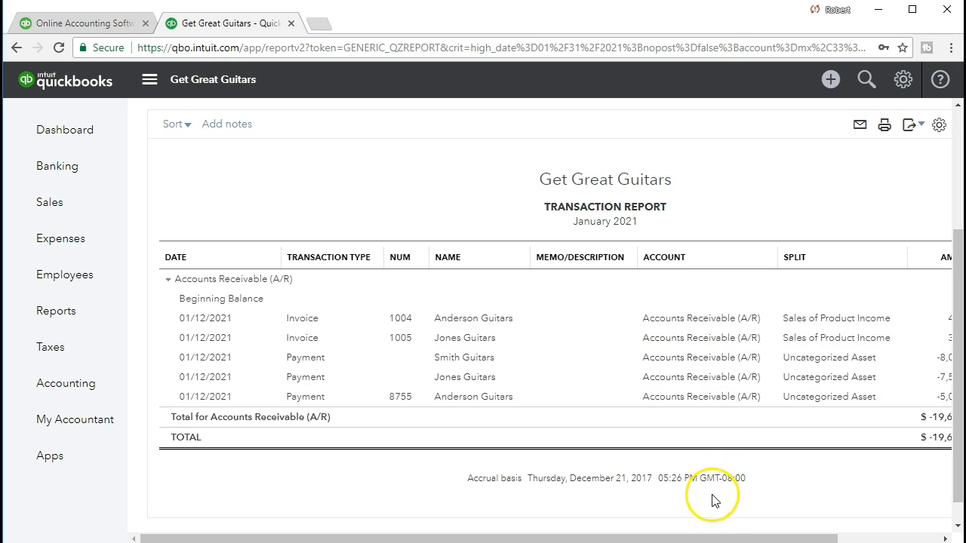
drag(711, 537, 801, 483)
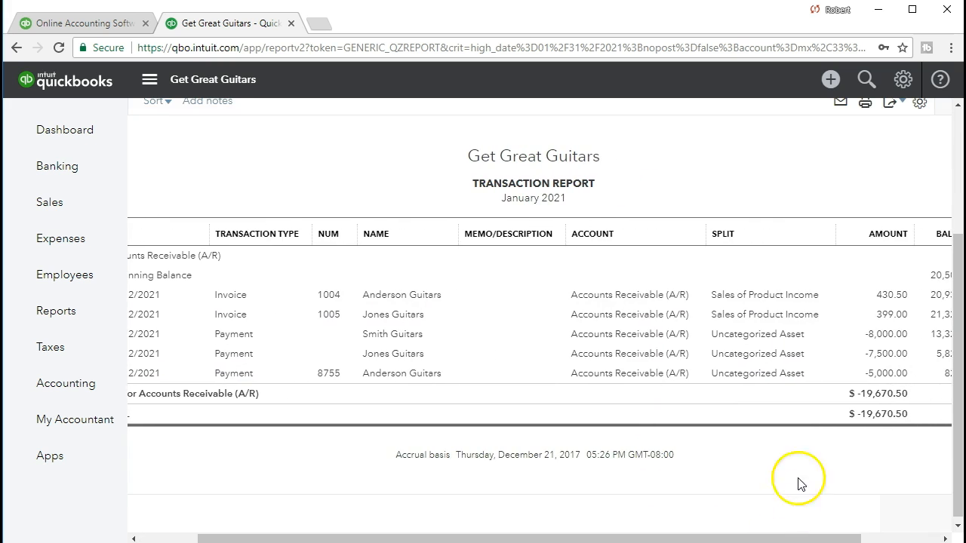
click(890, 337)
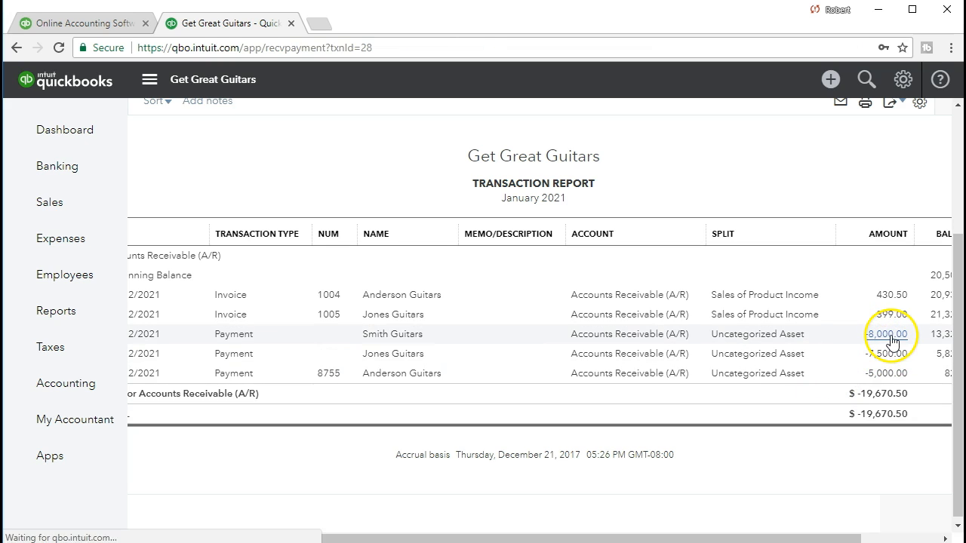